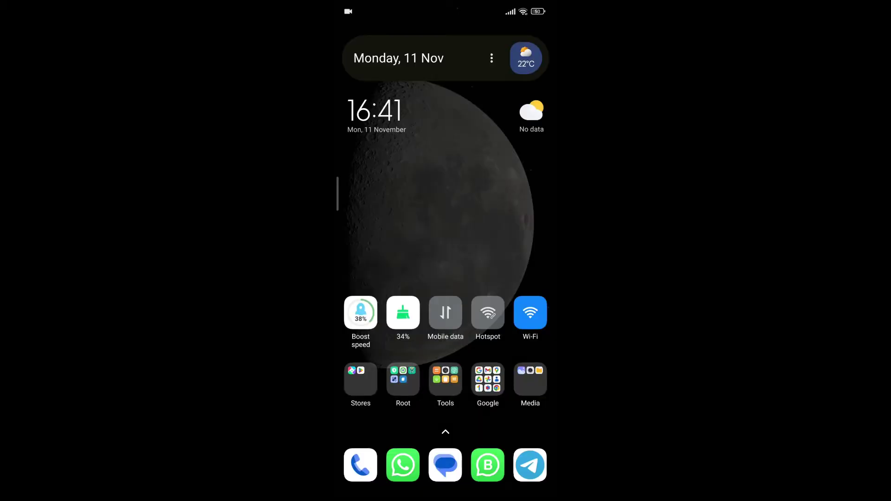
Leave the Tools folder, File Manager and Media folder to return to the home screen.
left_click(445, 379)
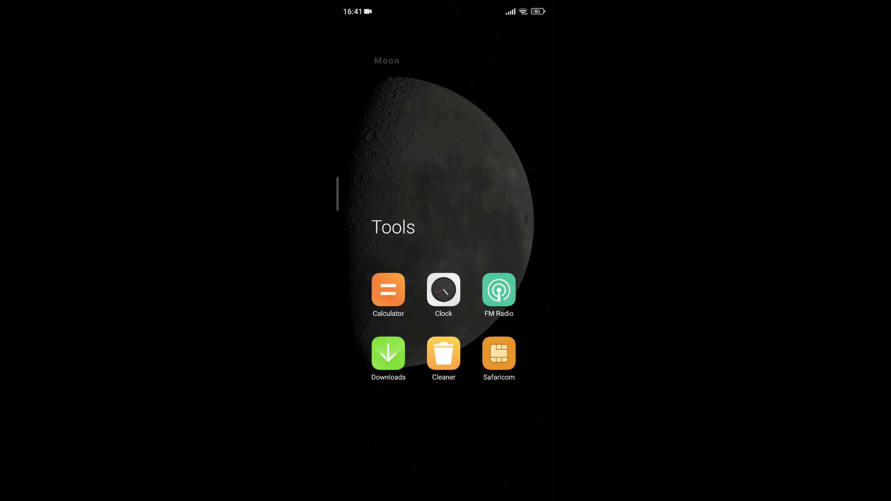
key("Escape")
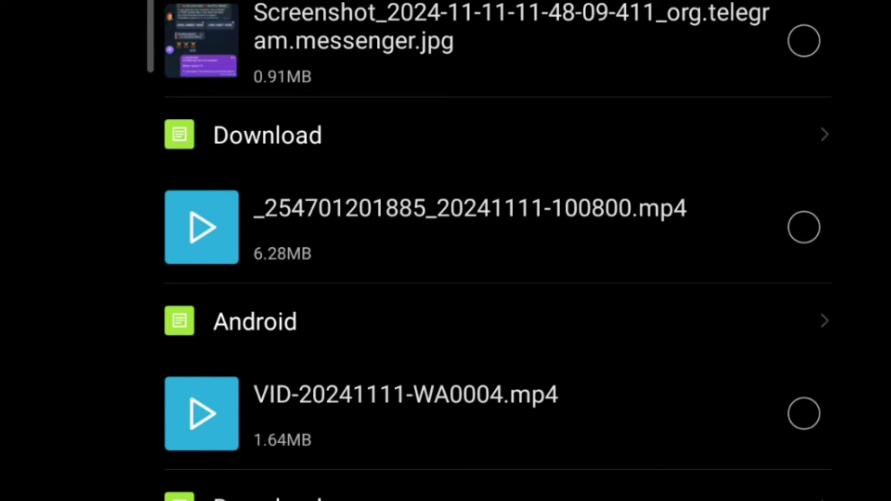
key("Escape")
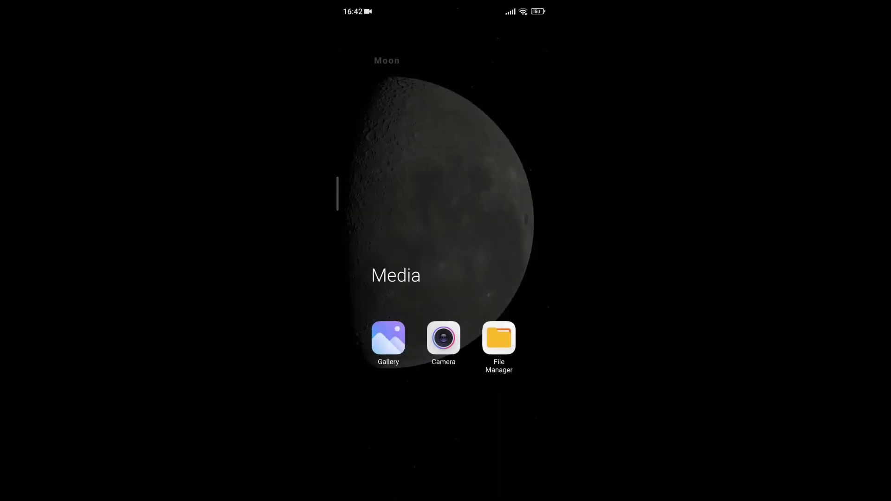
key("Escape")
scroll(446, 279, "down", 5)
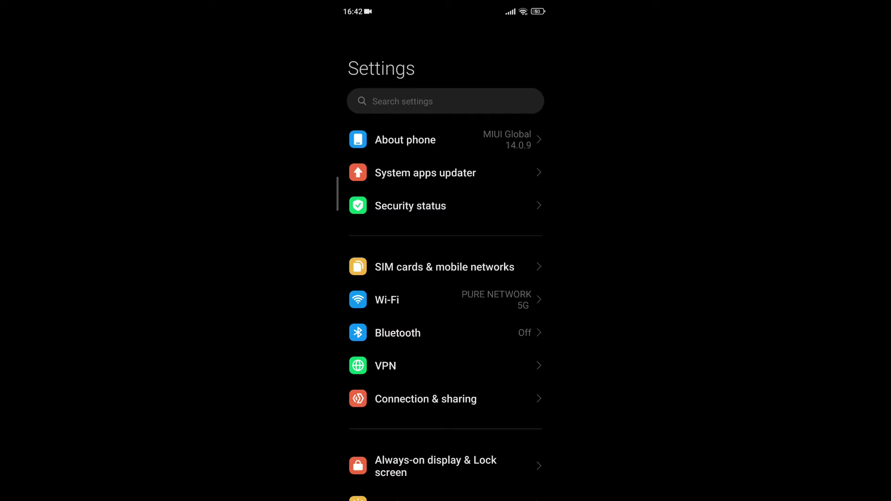
scroll(445, 295, "down", 2)
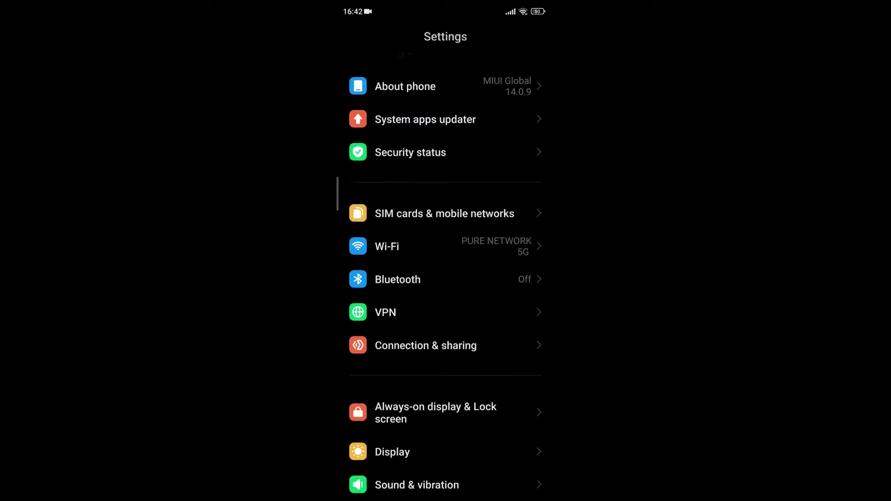
scroll(445, 295, "down", 3)
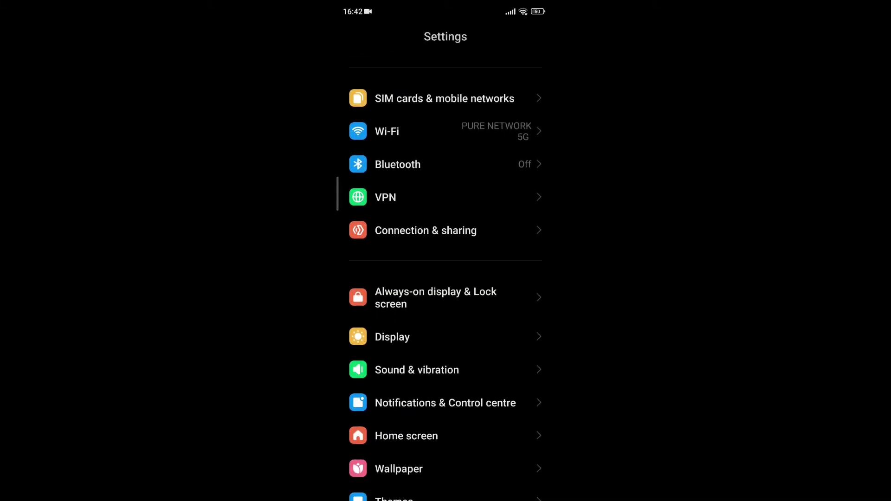
scroll(446, 294, "down", 3)
scroll(445, 295, "down", 1)
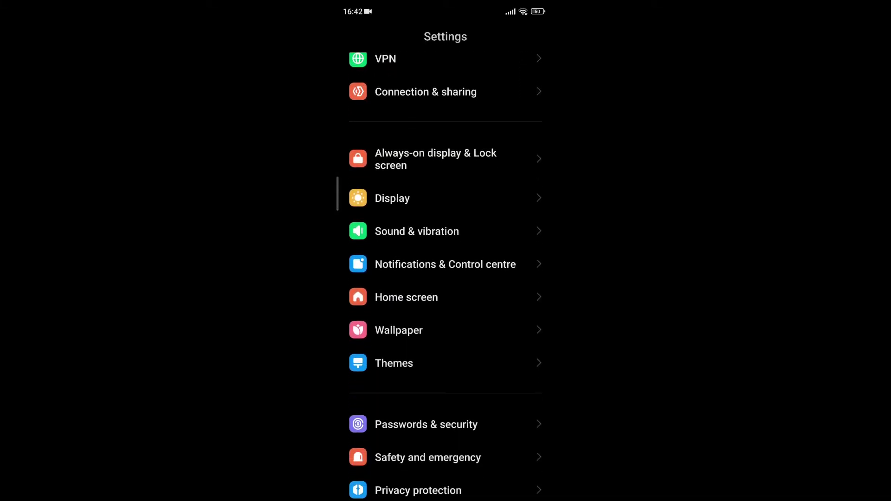
Go to Passwords & security in Settings.
left_click(426, 424)
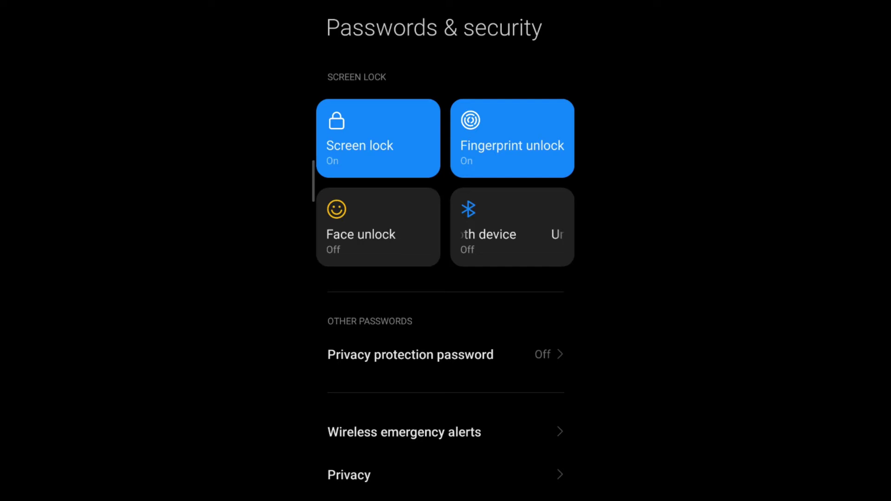
Enable the privacy protection password and switch Show pattern off.
left_click(410, 354)
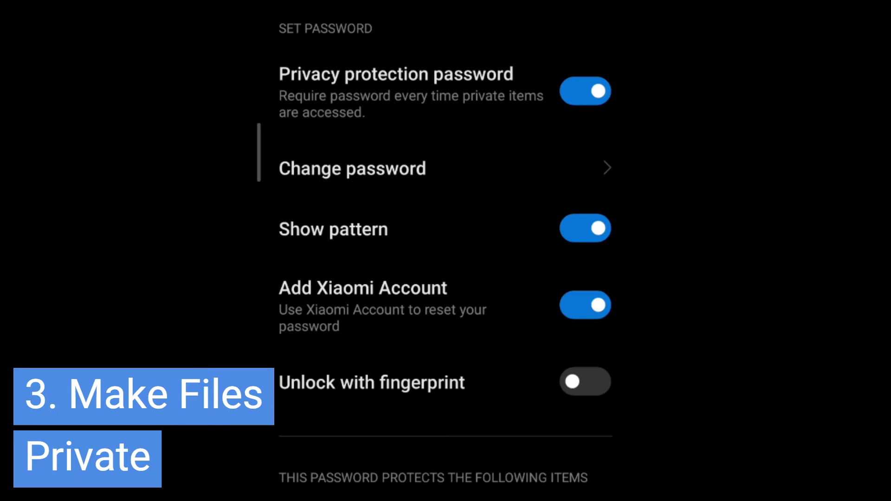
left_click(587, 228)
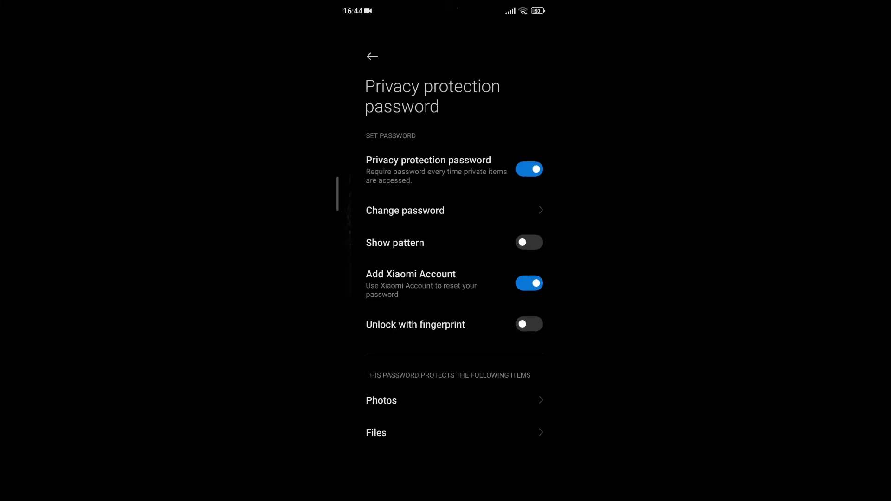
In File Manager, select the Telegram screenshot and 100800.mp4 and show more actions.
left_click_drag(337, 195, 376, 195)
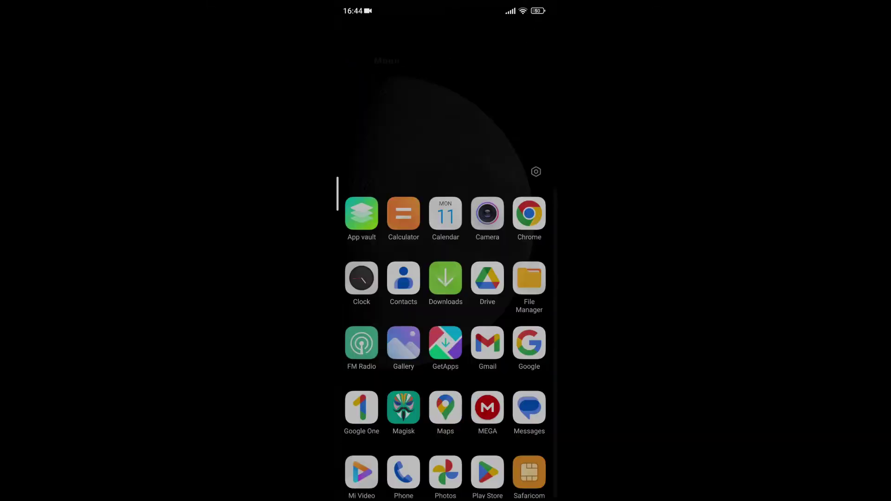
left_click(530, 379)
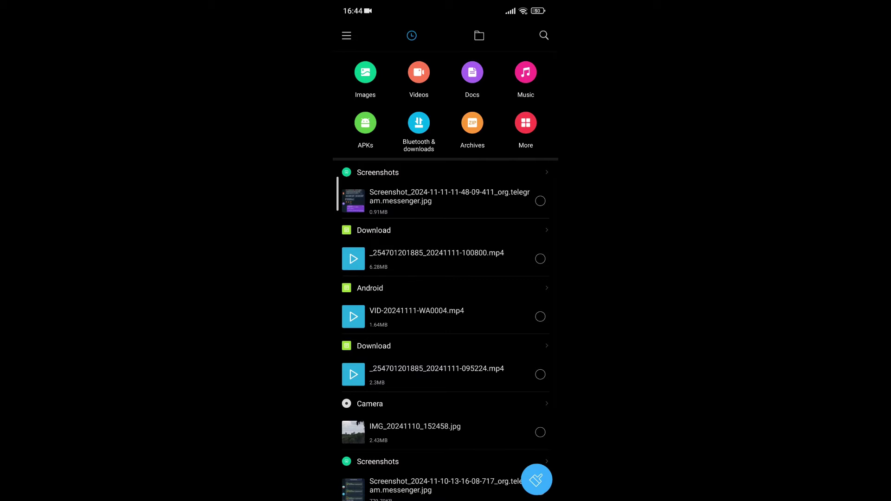
left_click(540, 201)
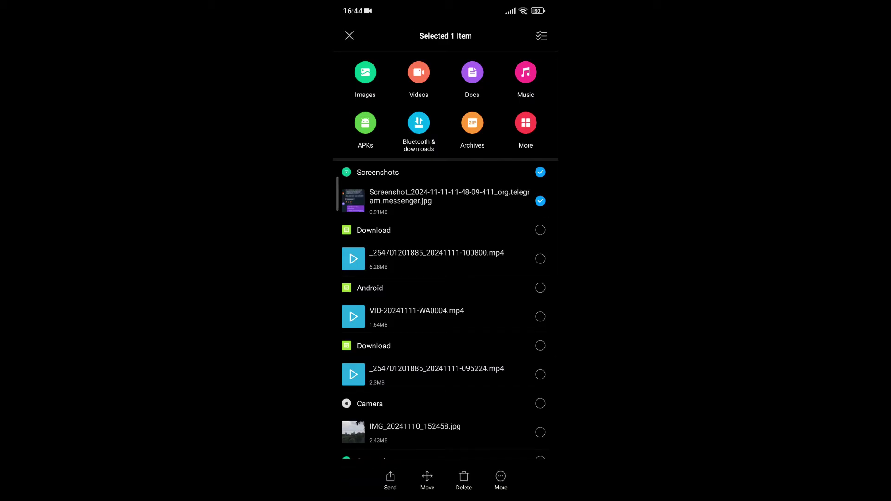
left_click(541, 259)
left_click(501, 478)
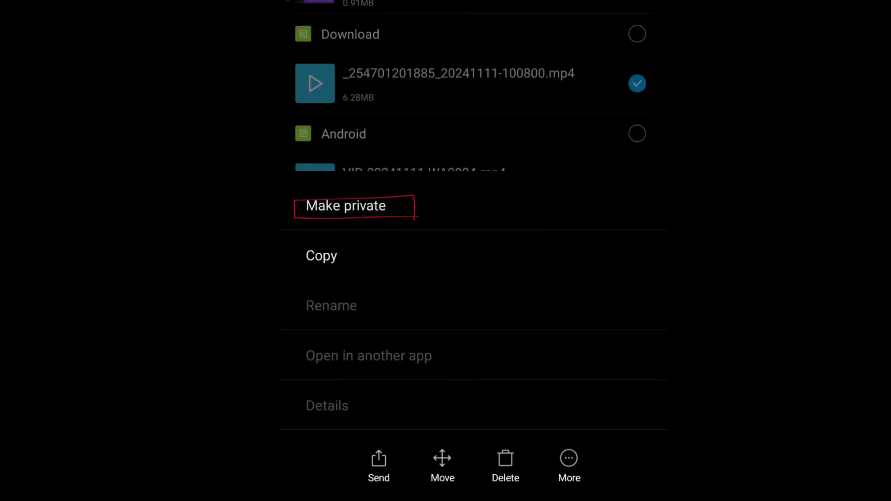
Make the two selected files private and confirm.
left_click(345, 205)
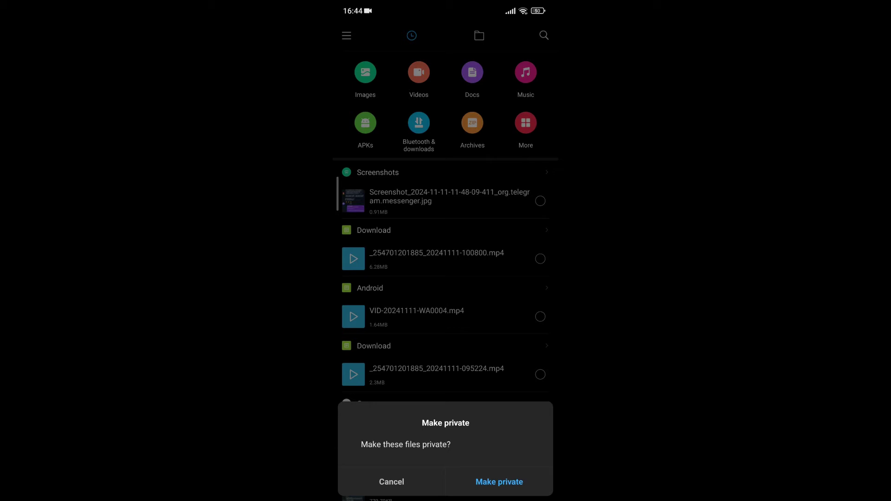
left_click(499, 482)
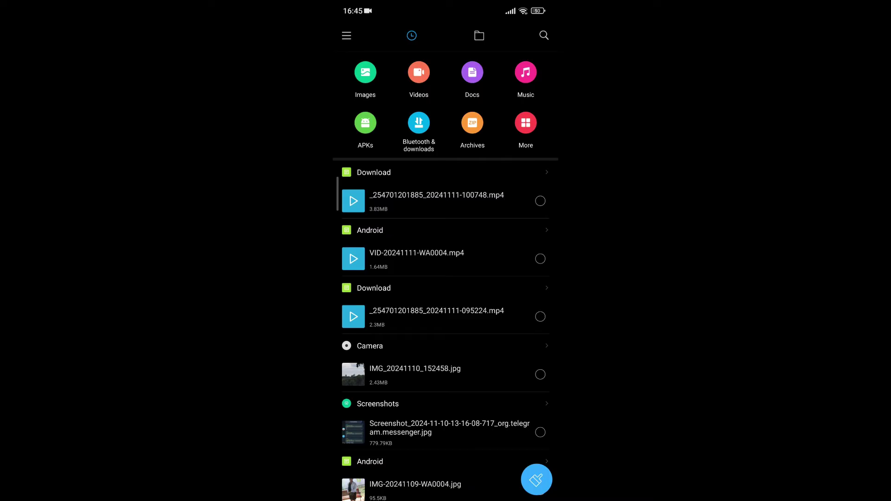
left_click_drag(446, 497, 446, 313)
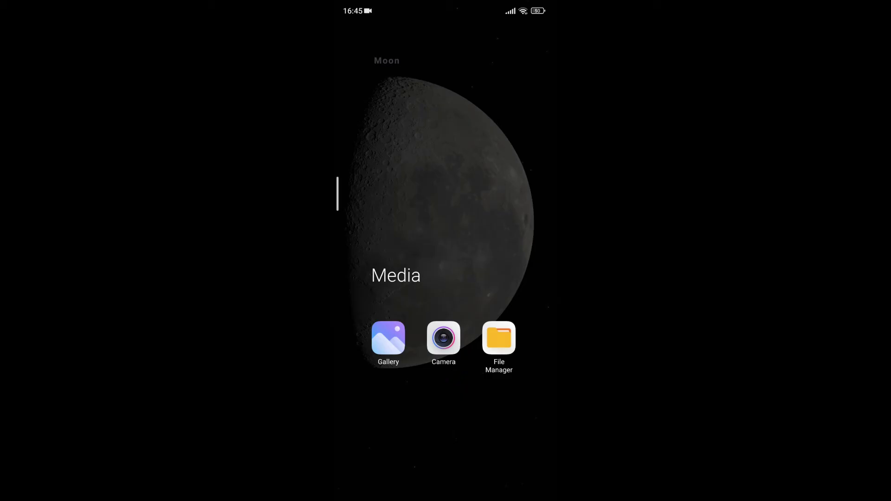
left_click(498, 336)
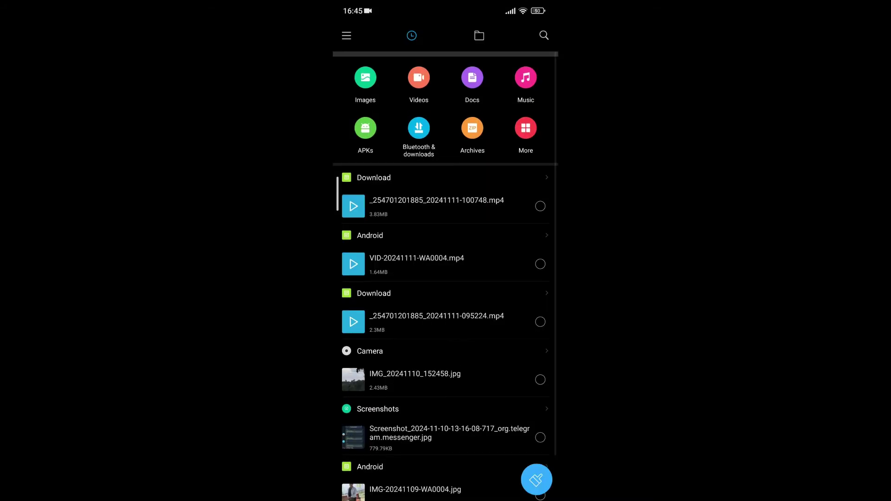
left_click_drag(446, 209, 445, 396)
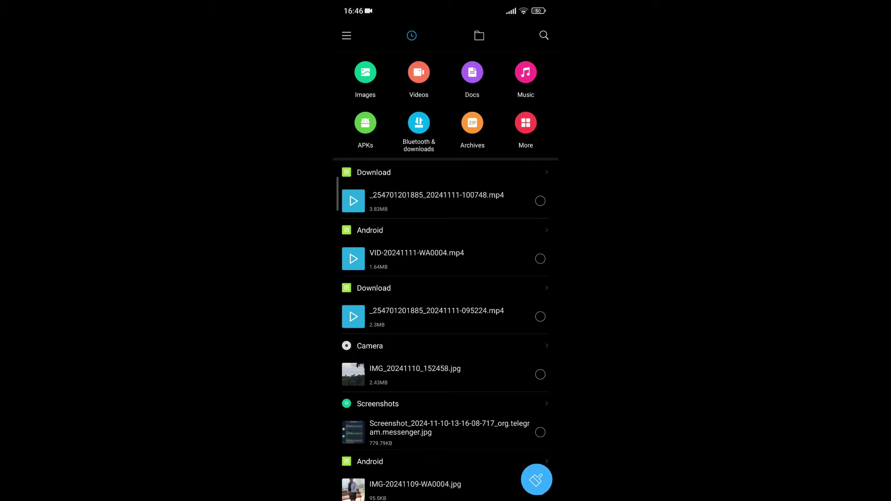
left_click_drag(445, 497, 446, 348)
In Gallery, begin selecting Nov 7 screenshots, dismissing an accidental full-screen preview.
left_click(388, 338)
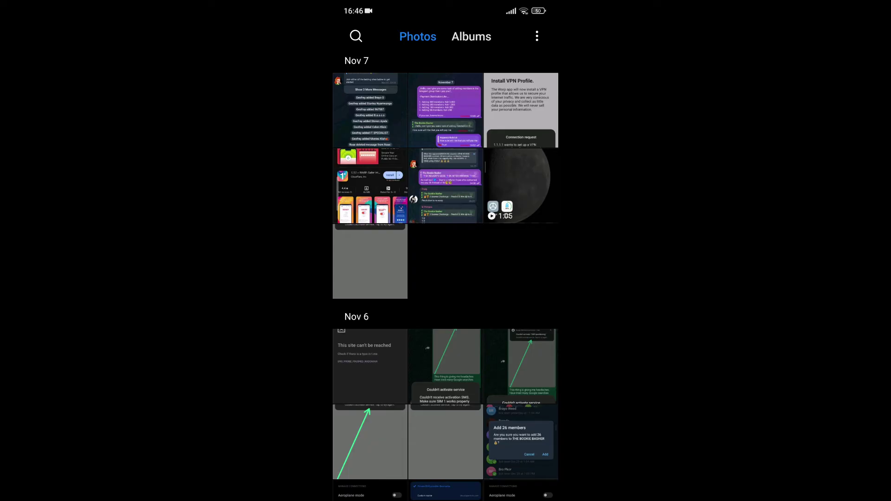
left_click(445, 186)
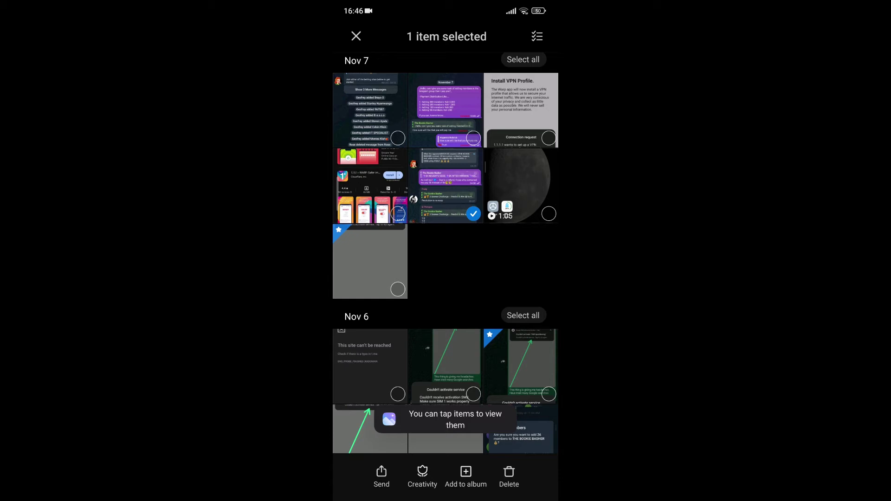
left_click(446, 110)
left_click(520, 111)
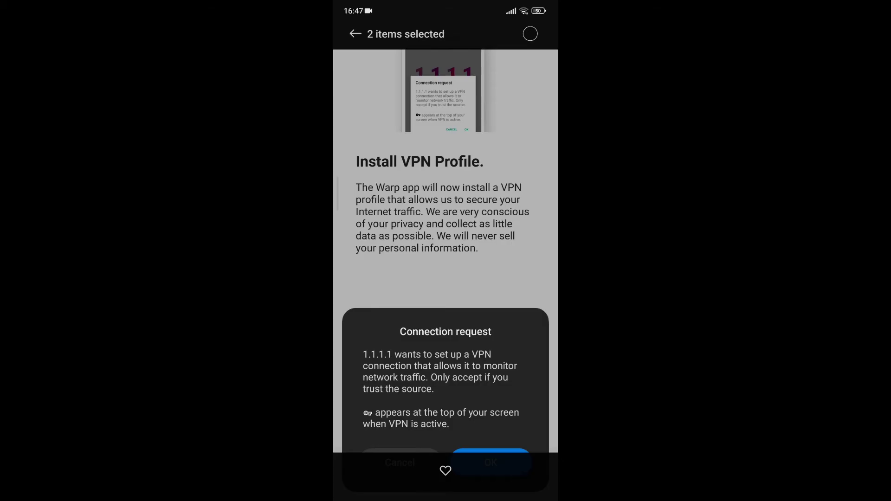
key("Escape")
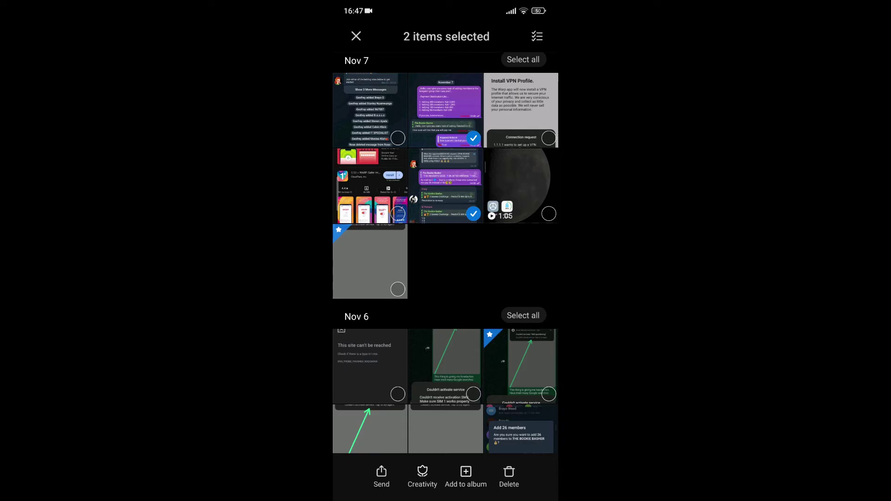
left_click(370, 110)
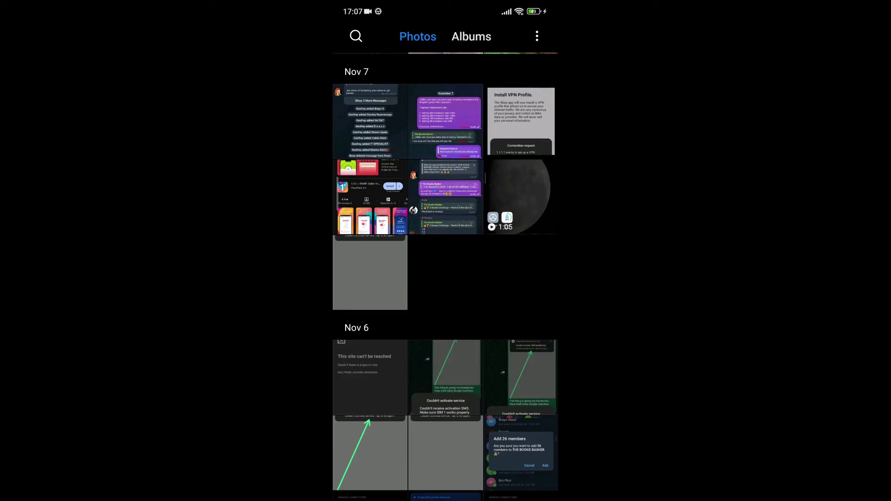
Select the VPN, app store, first Nov 7 and purple chat screenshots plus the remaining items.
left_click(520, 121)
left_click(370, 198)
left_click(369, 122)
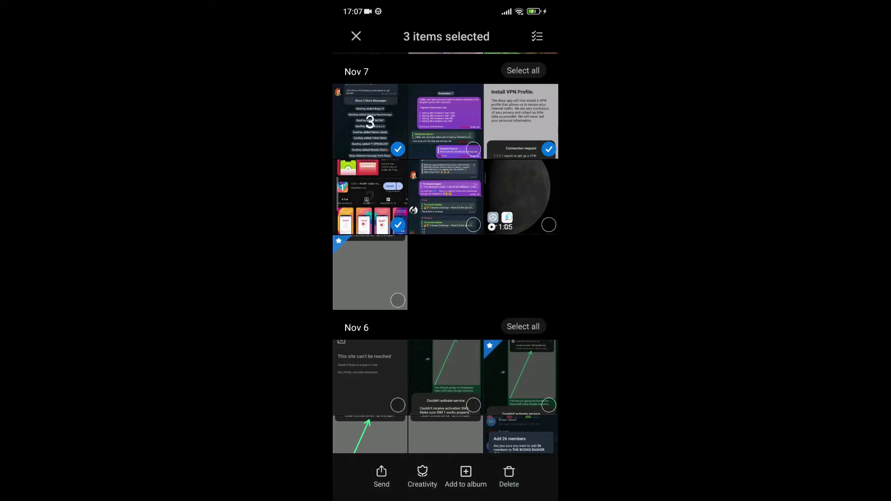
left_click(445, 122)
left_click(355, 34)
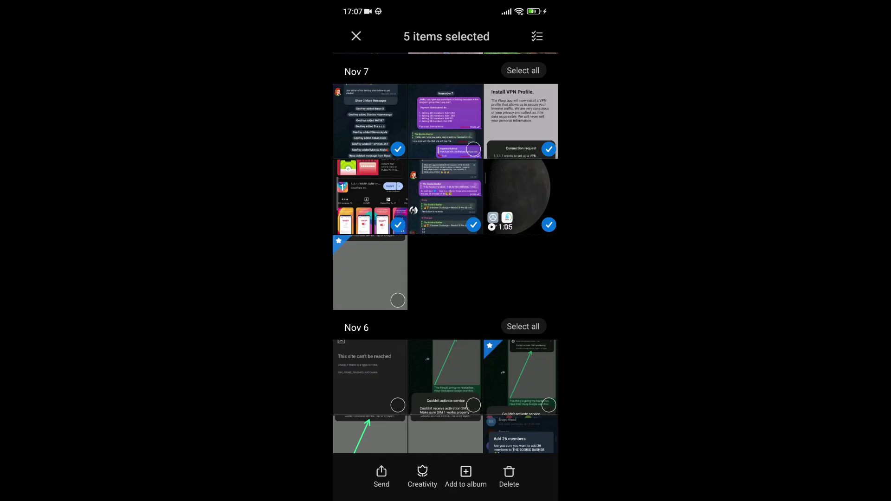
Move the selected items into the Private album and confirm.
left_click(466, 476)
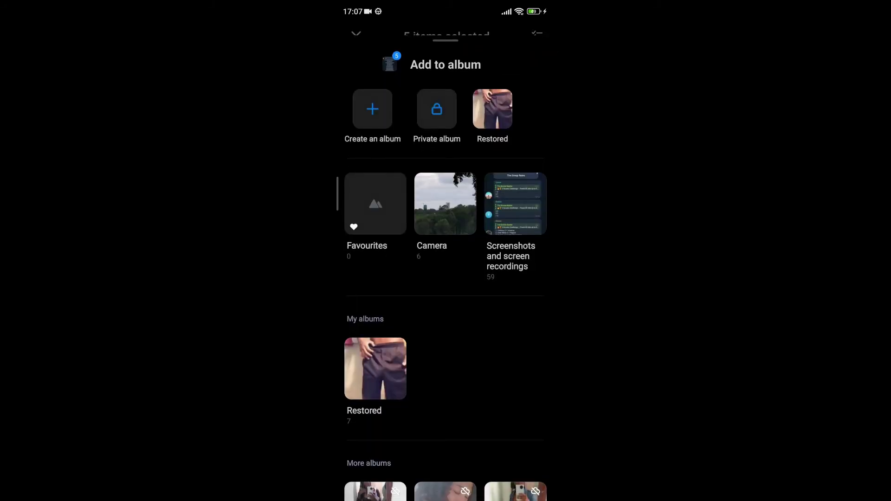
left_click(437, 110)
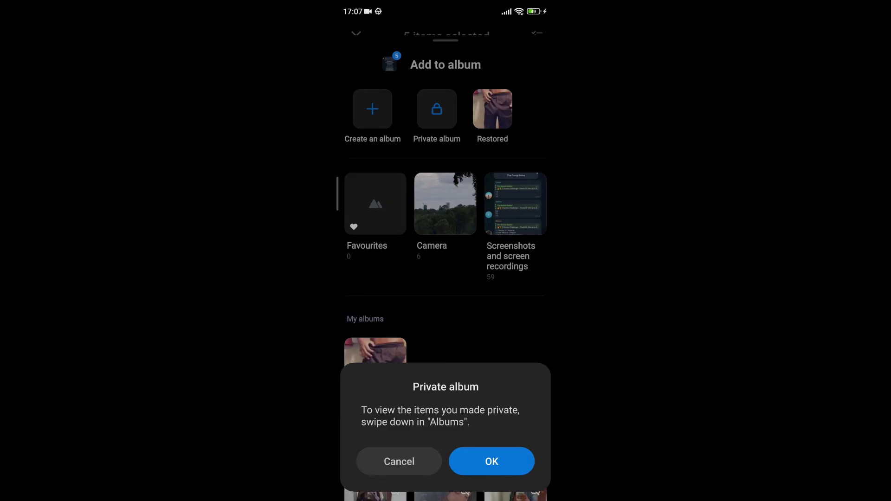
left_click(492, 461)
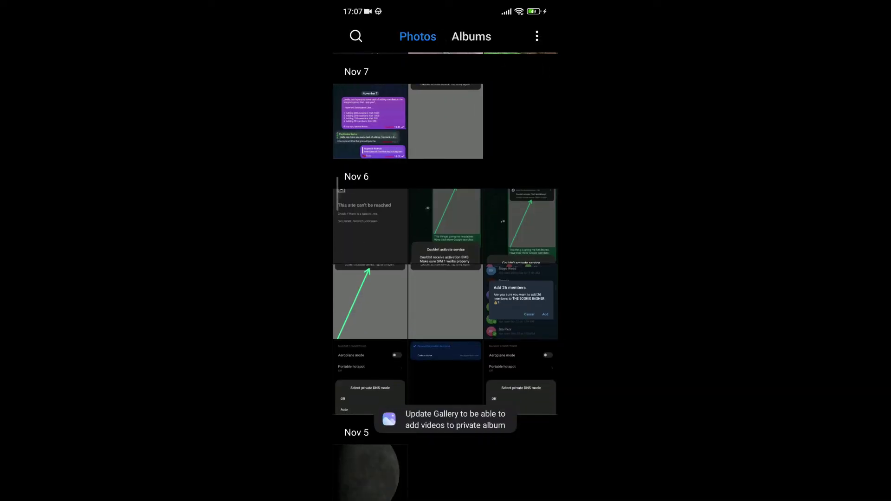